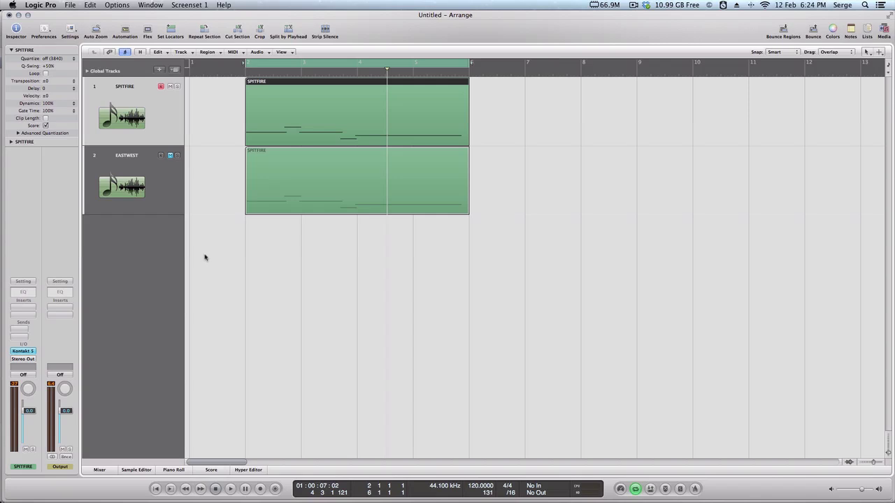
Show the SPITFIRE track's Kontakt Albion window on the right and play the regions to bar 5
click(33, 351)
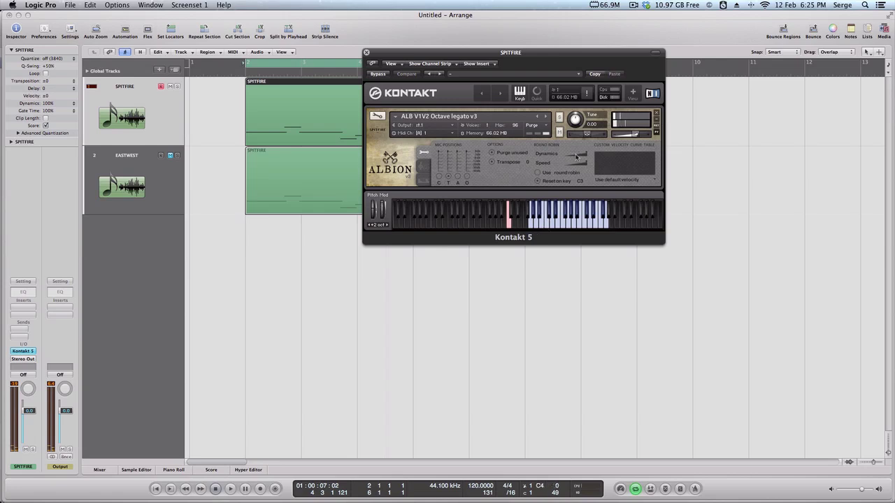
drag(554, 55, 763, 64)
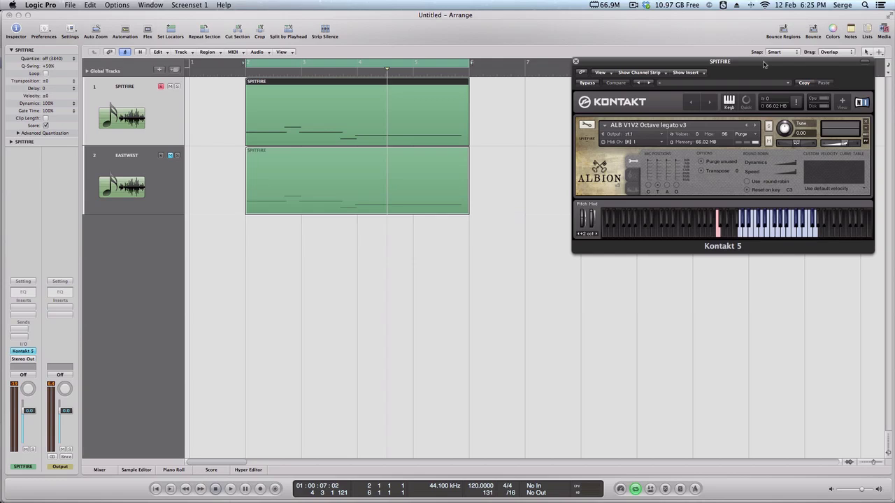
key(space)
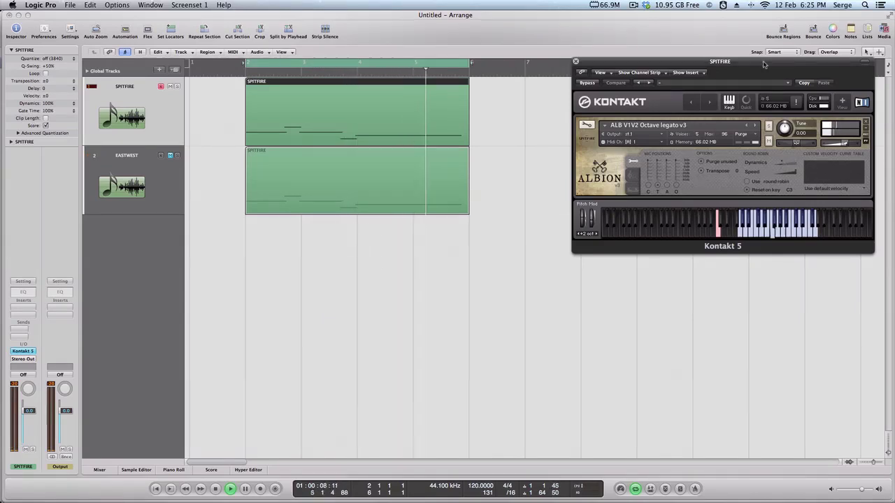
key(space)
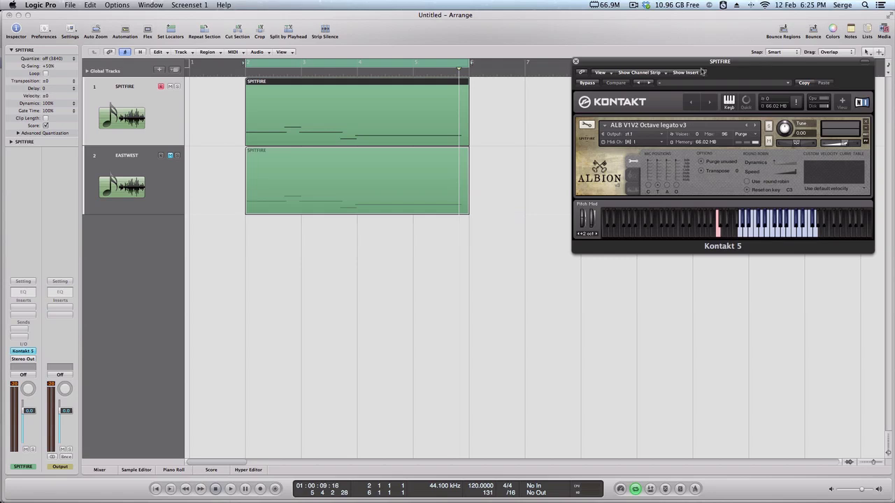
Mute the SPITFIRE track and open the EASTWEST track's Play instrument
click(170, 86)
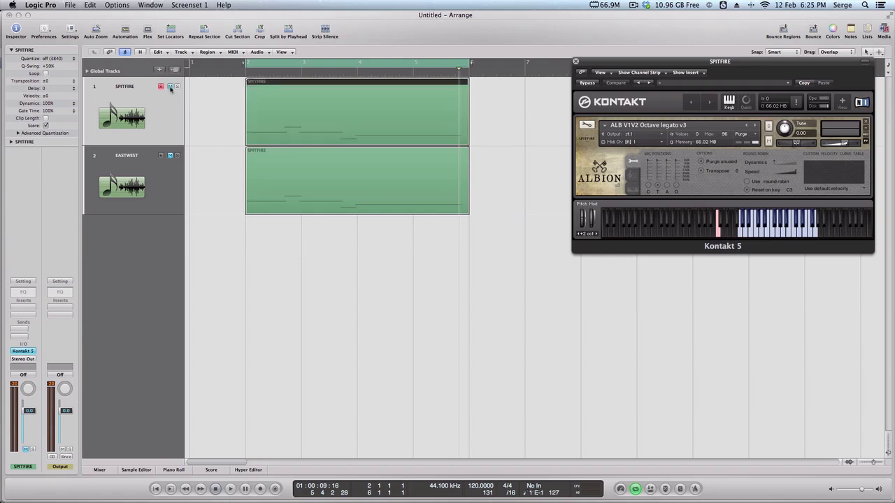
click(169, 167)
click(23, 351)
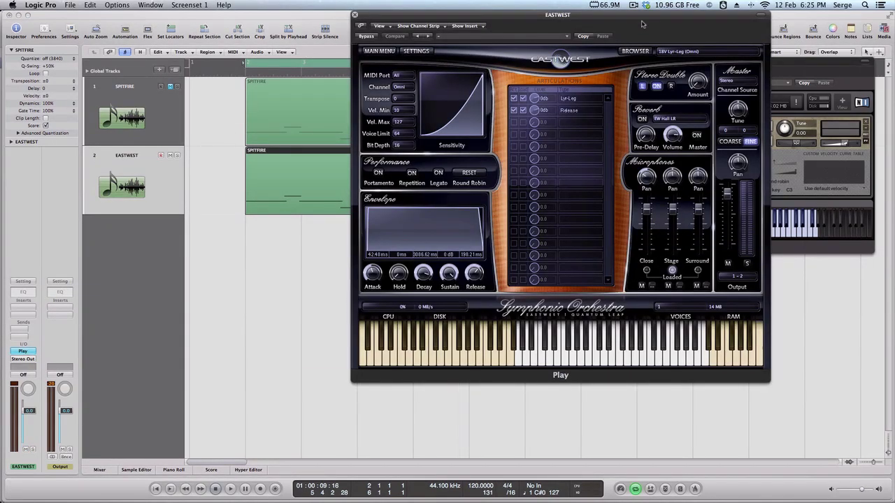
Close the Kontakt window and move the Play window clear of the regions
drag(643, 15, 490, 15)
click(618, 64)
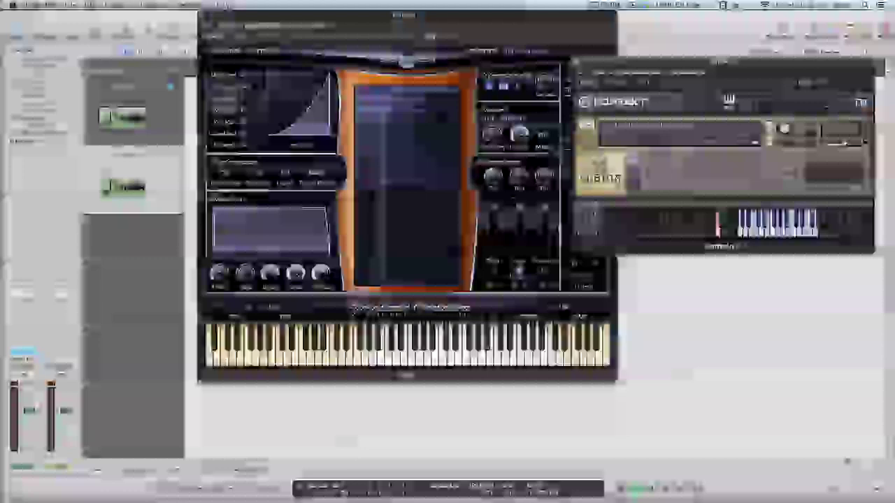
click(575, 61)
drag(407, 14, 597, 15)
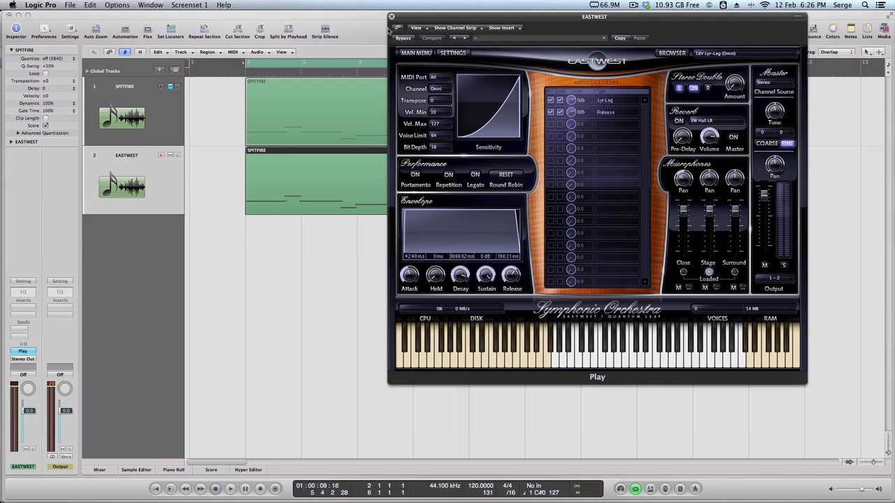
Close the Play window and open the track 2 region in the Piano Roll for controller editing
click(391, 16)
click(315, 245)
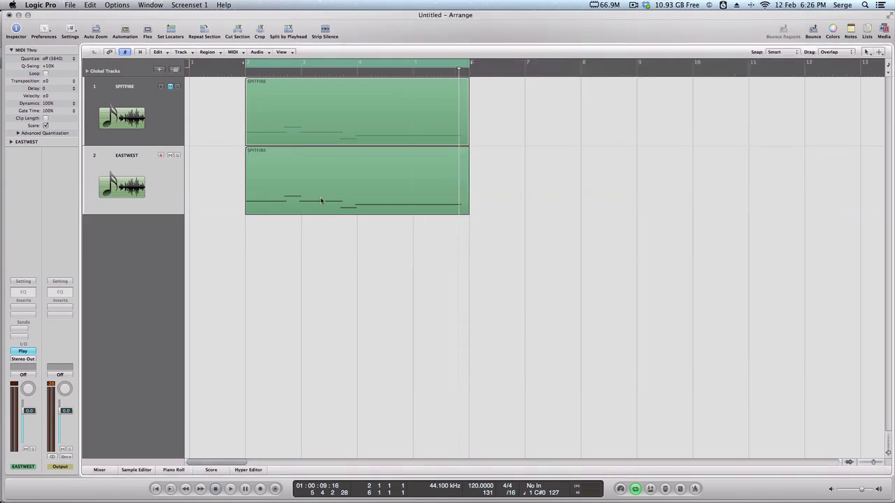
double_click(321, 201)
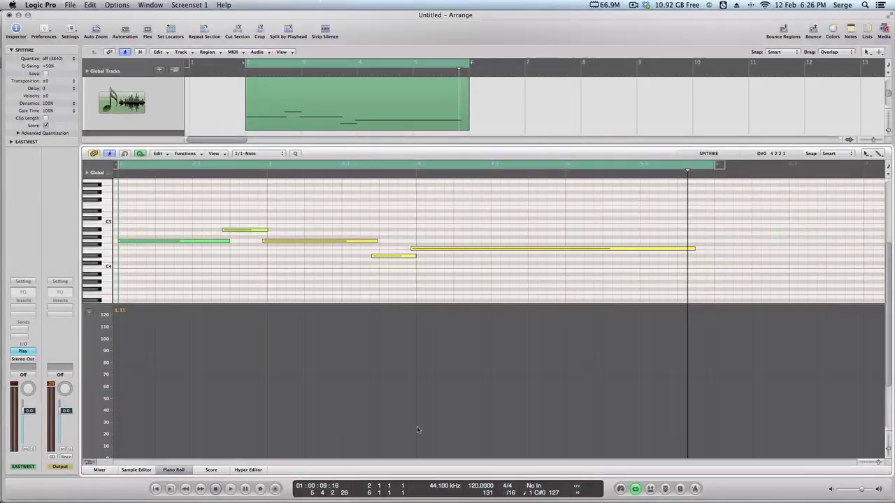
key(Escape)
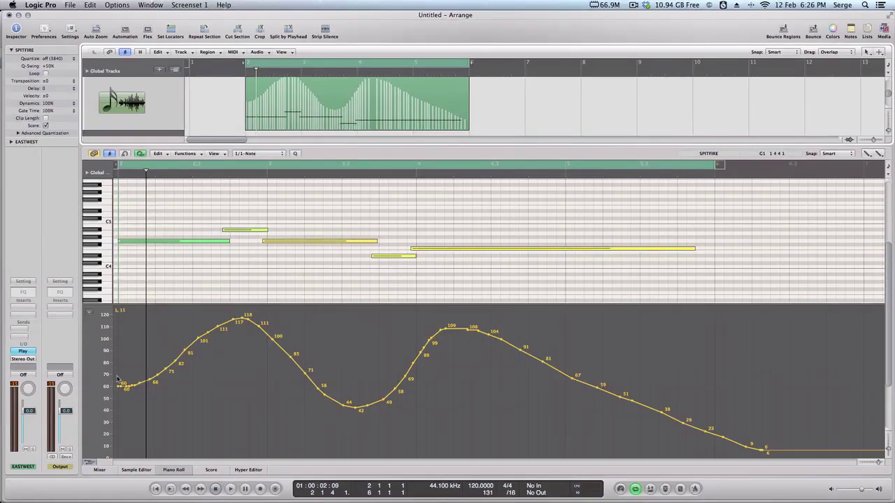
Pick the Pencil tool for drawing controller values
key(Escape)
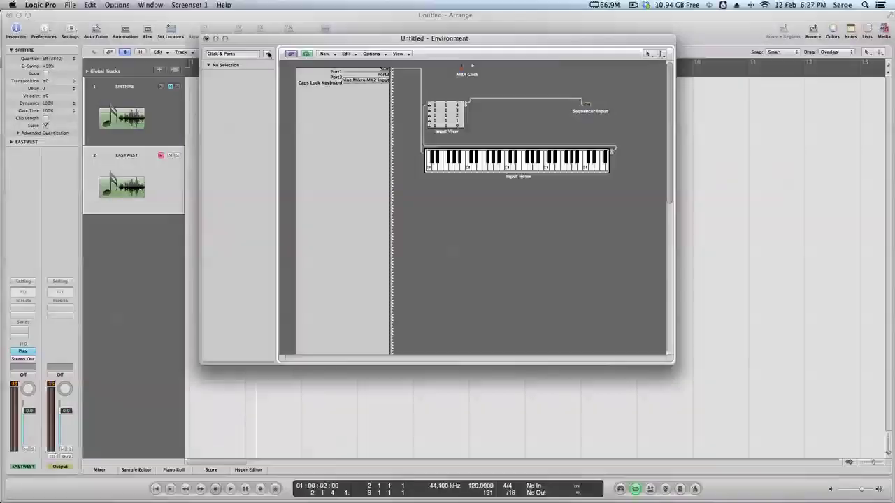
On the Click & Ports layer, create a Transformer and cable Input Notes through it to Sequencer Input
click(268, 55)
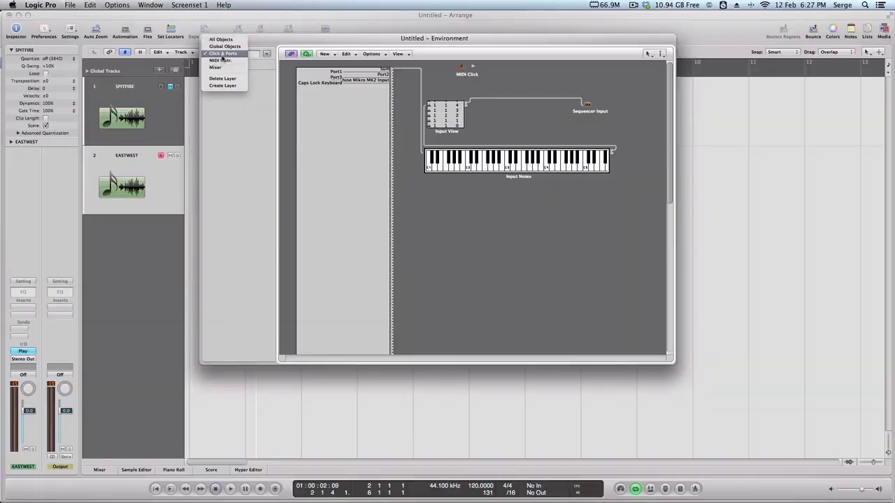
key(Escape)
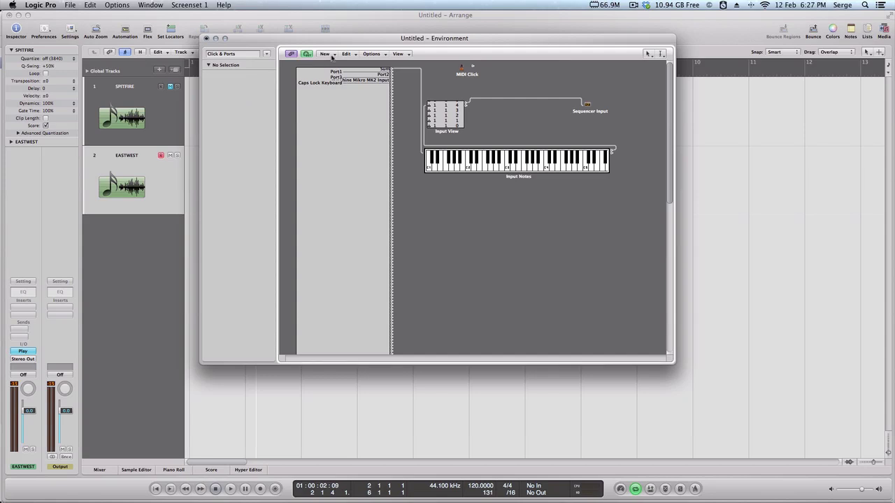
click(333, 56)
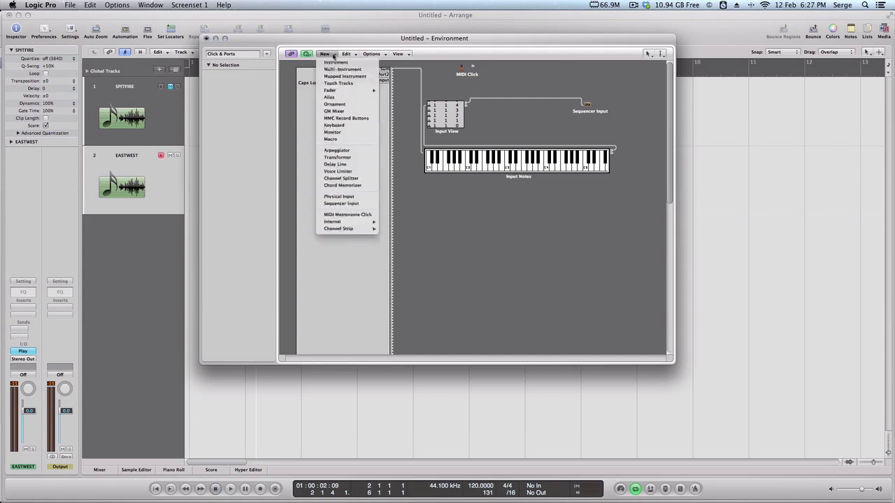
click(343, 158)
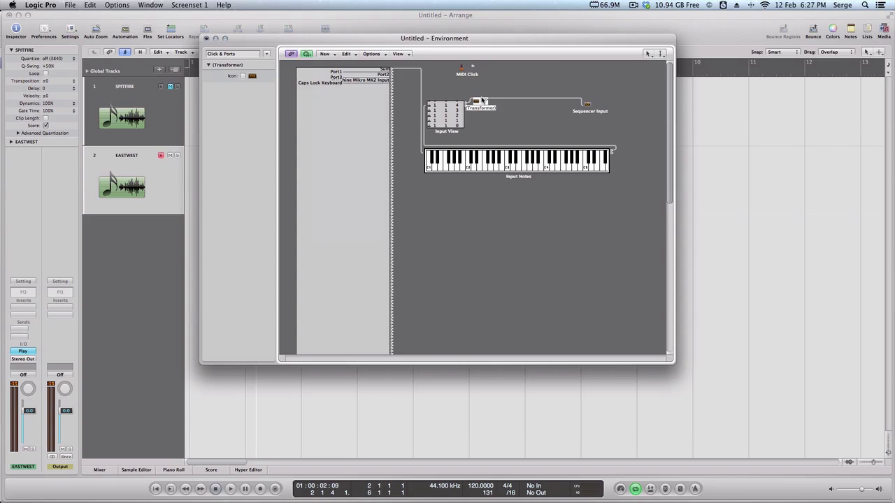
drag(483, 102, 513, 119)
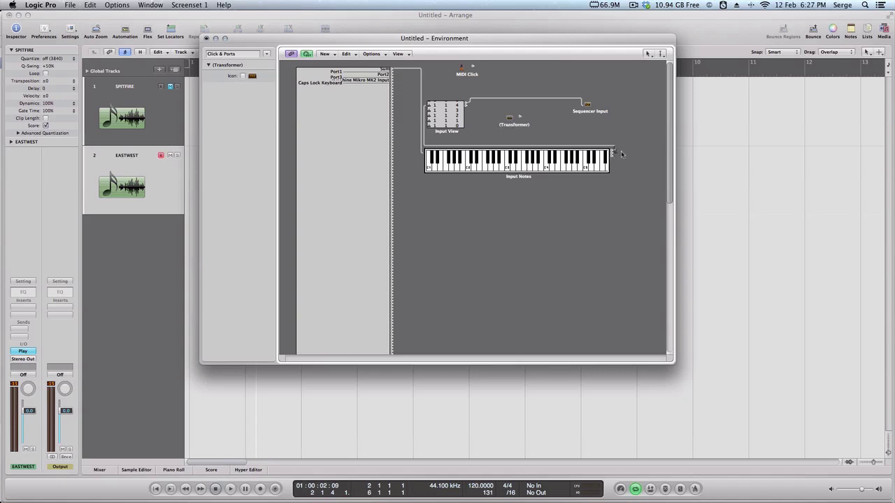
drag(613, 153, 520, 121)
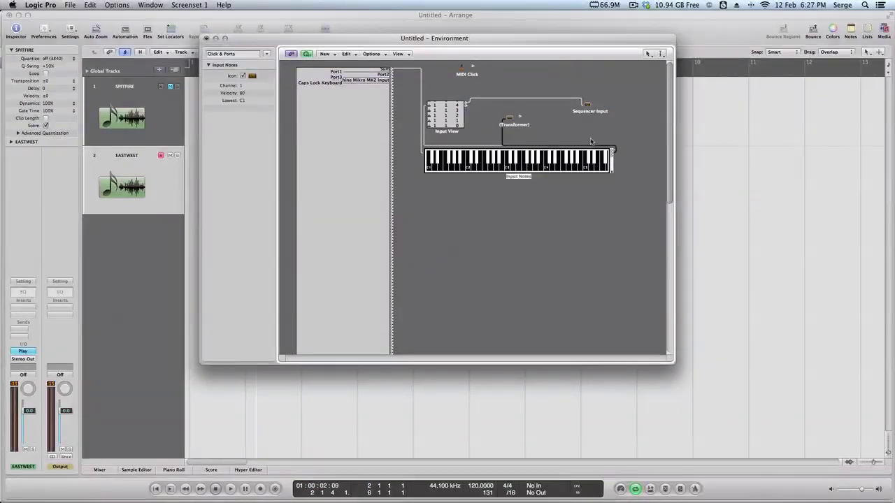
drag(521, 117, 592, 112)
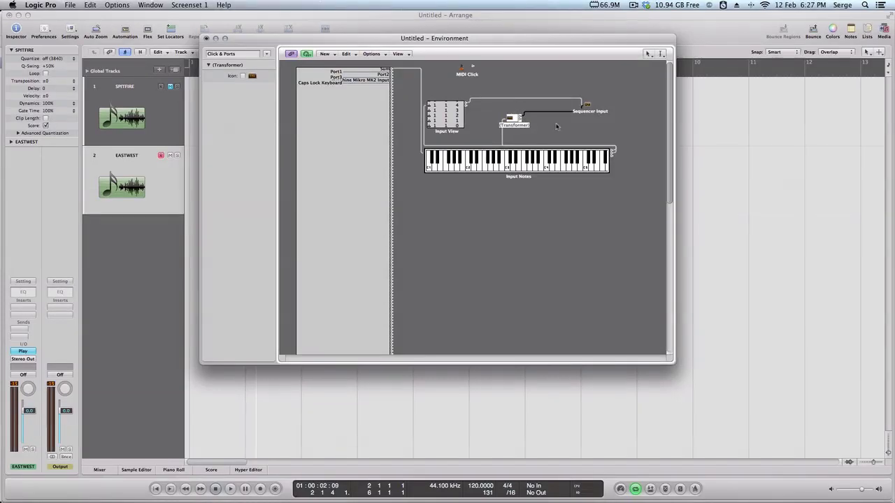
Set the Transformer conditions to Status = Control with Channel All
double_click(508, 119)
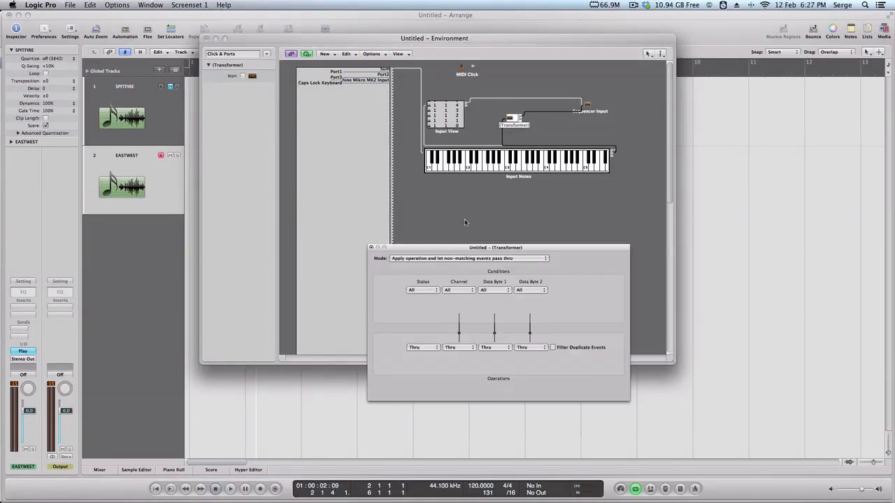
click(419, 291)
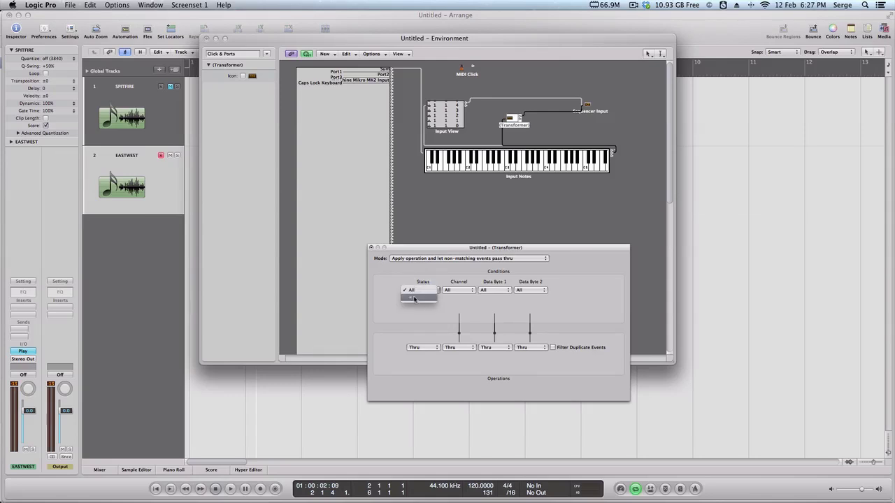
click(414, 297)
click(424, 300)
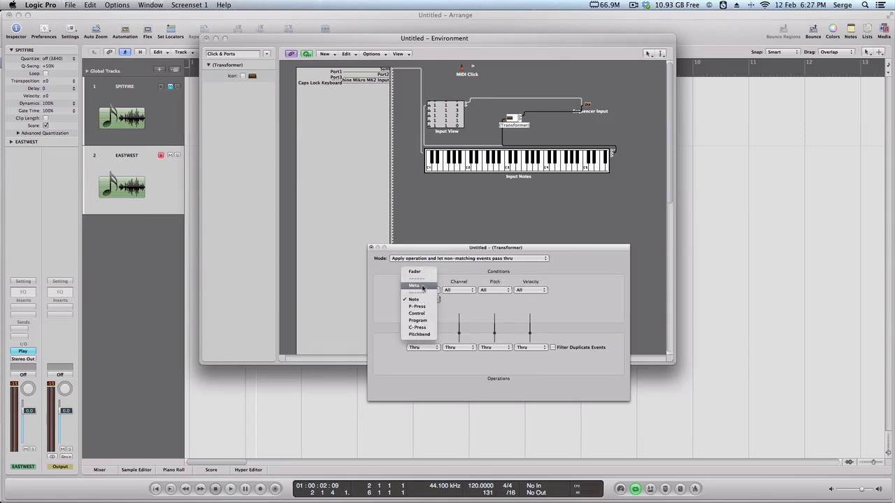
click(423, 314)
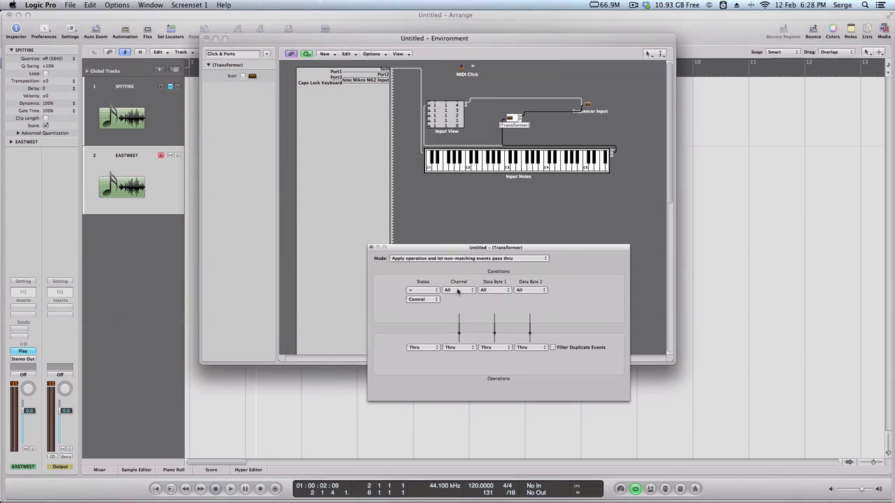
click(457, 292)
click(457, 297)
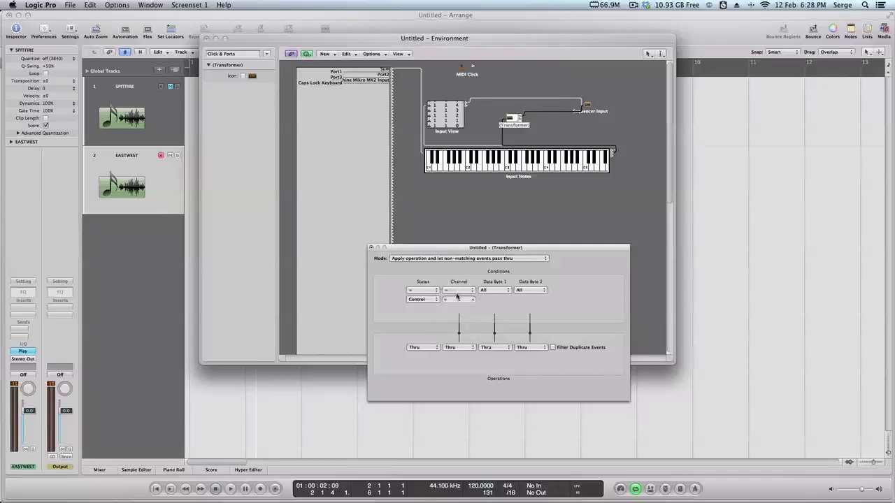
click(458, 291)
click(455, 284)
Match Data Byte 1 = 1 and fix the output Data Byte 1 to 11
click(494, 292)
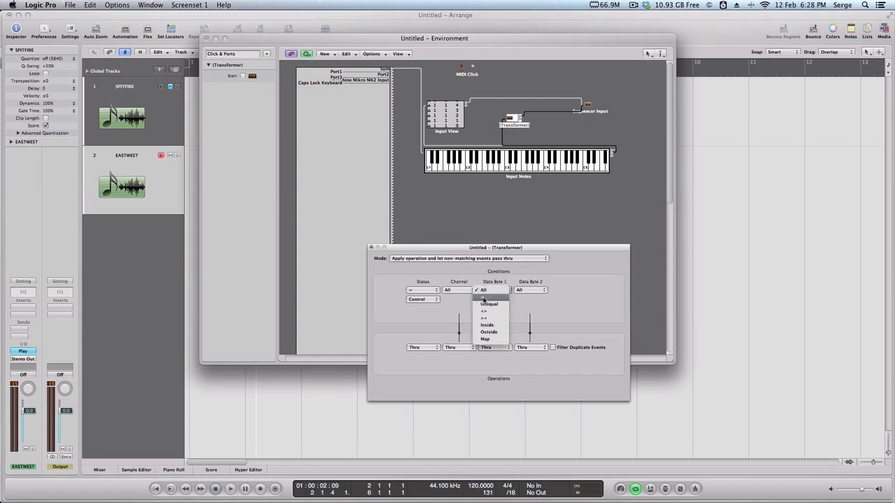
click(483, 297)
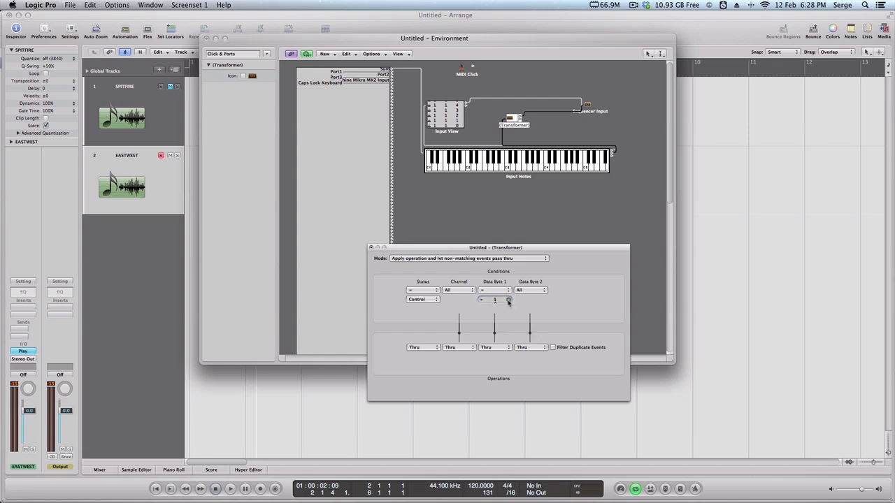
click(488, 348)
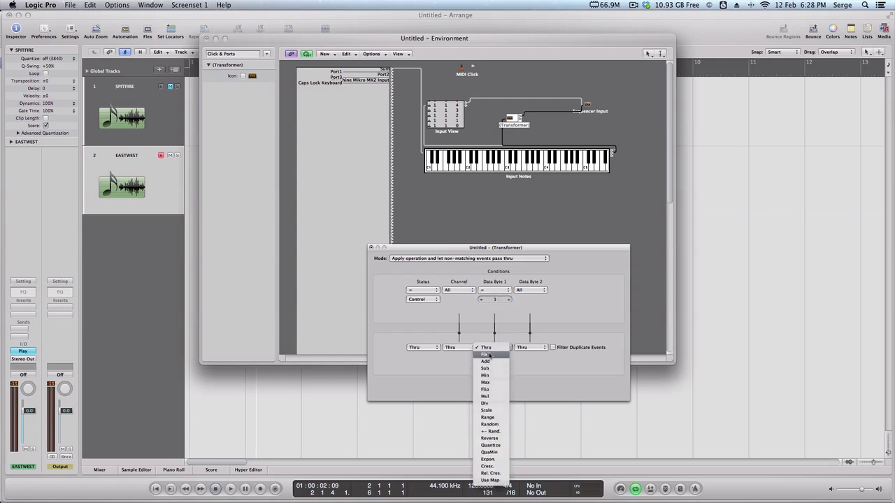
click(488, 355)
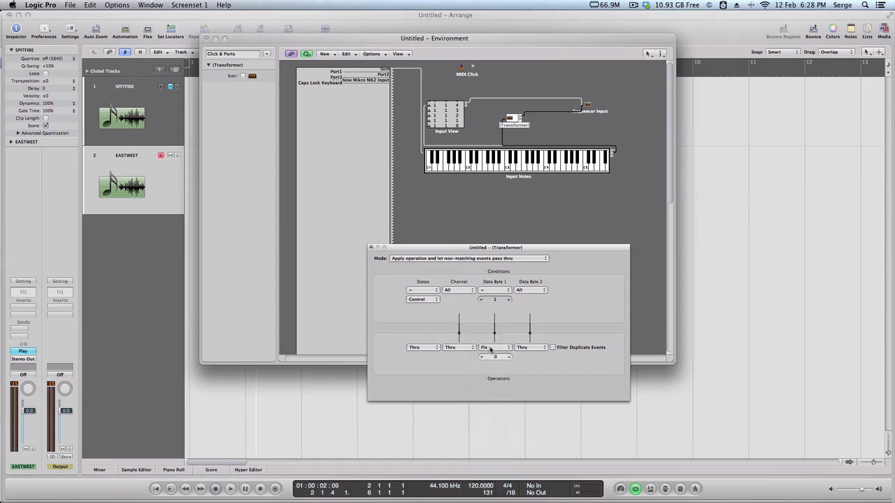
double_click(495, 357)
text(11)
key(Return)
Close the Transformer and Environment windows and record a new EASTWEST region from bar 1 with mod-wheel movement
click(371, 248)
click(206, 39)
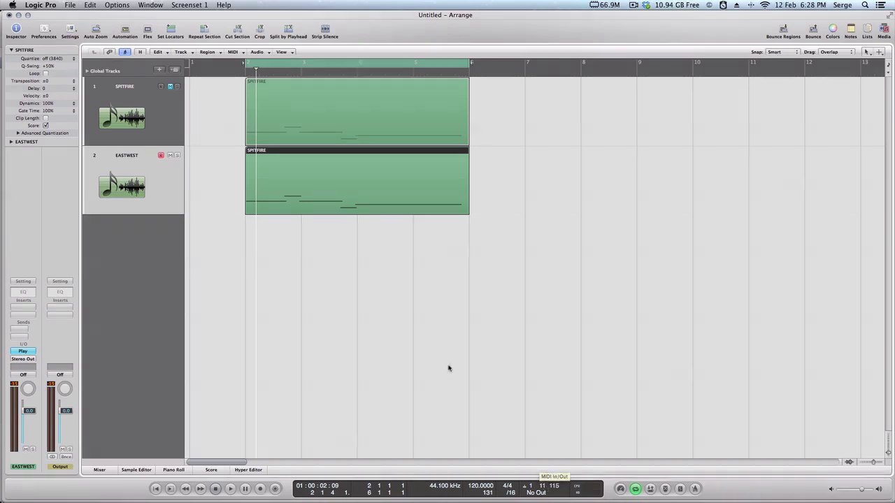
key(r)
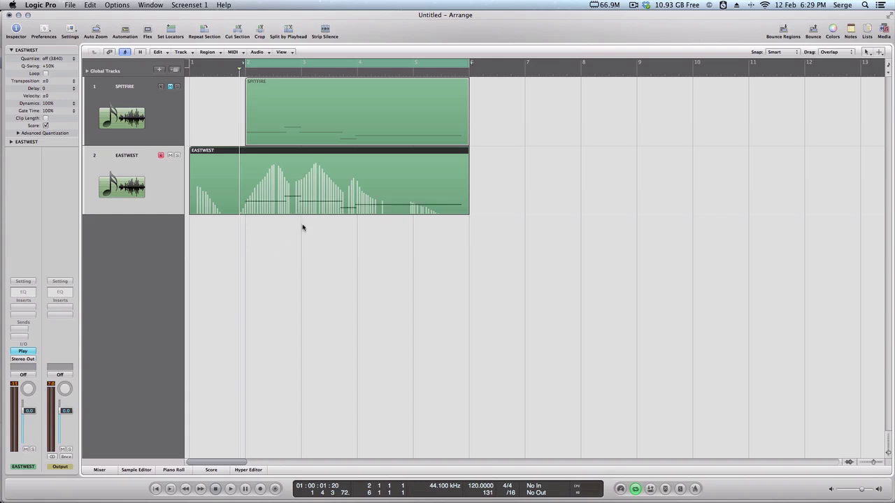
Open the recorded EASTWEST region in the Piano Roll to see its CC11 curve peaking at 104 and 108
double_click(330, 194)
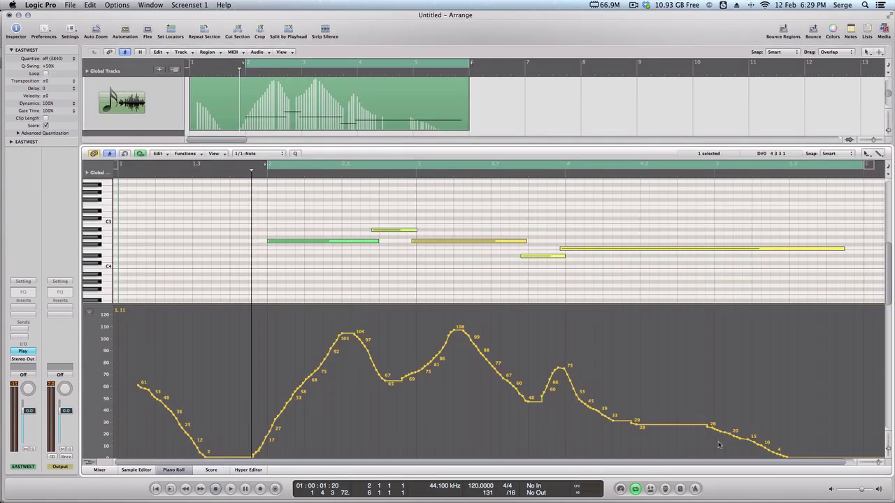